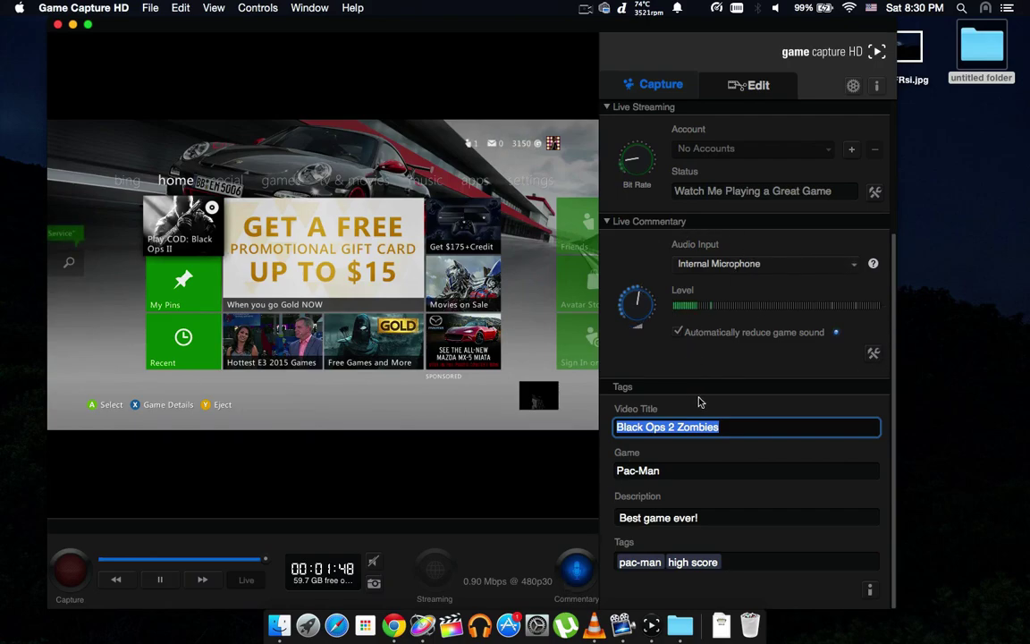
# Step: Set the Live Commentary audio input to Samson Q2U Microphone and scroll the settings panel
pyautogui.click(739, 264)
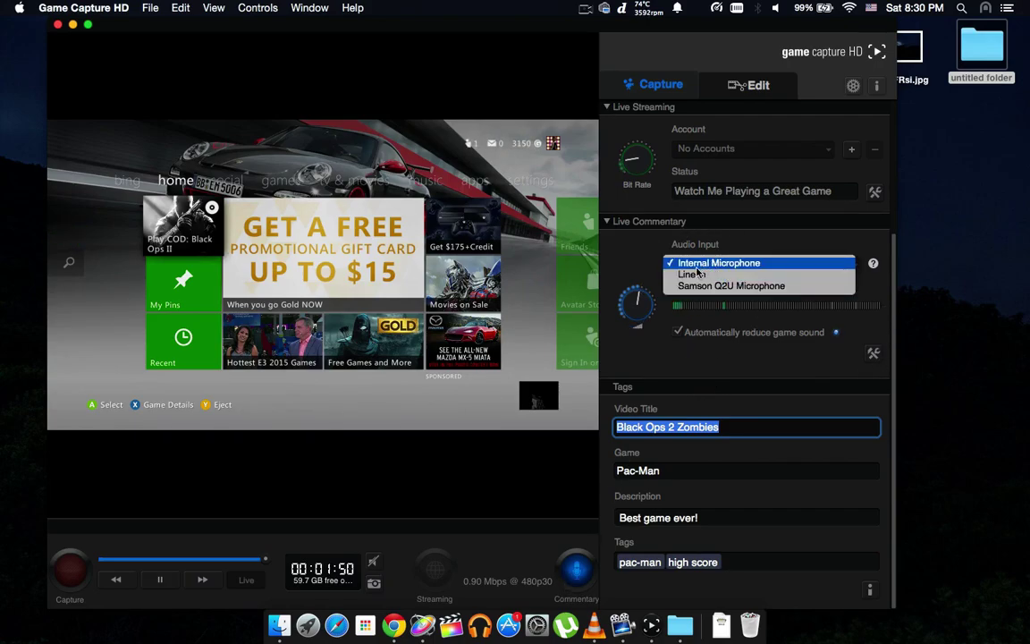
pyautogui.click(694, 286)
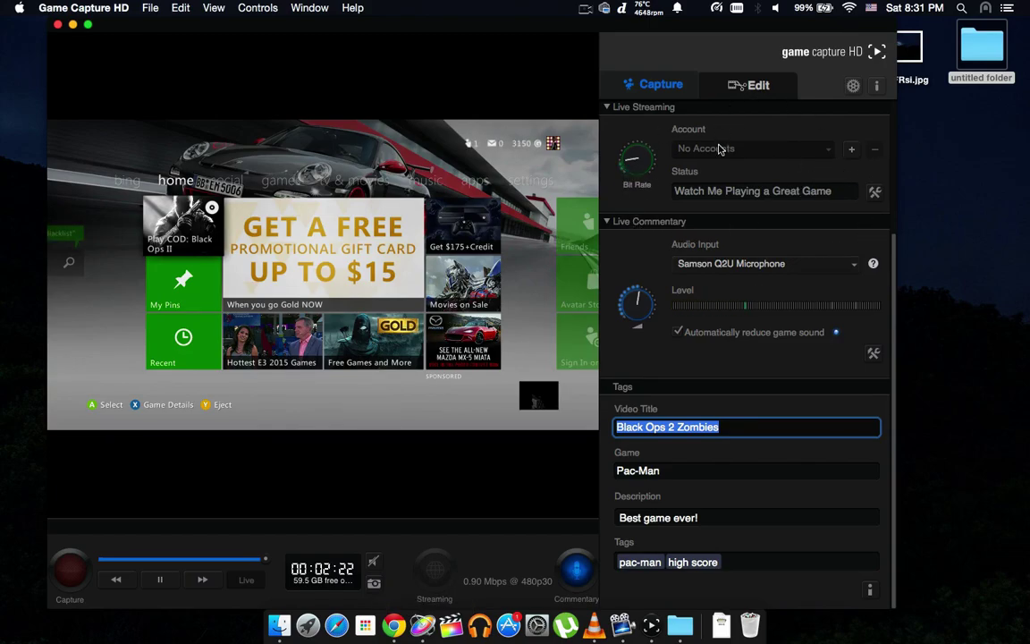
pyautogui.scroll(1, 719, 161)
pyautogui.scroll(1, 719, 161)
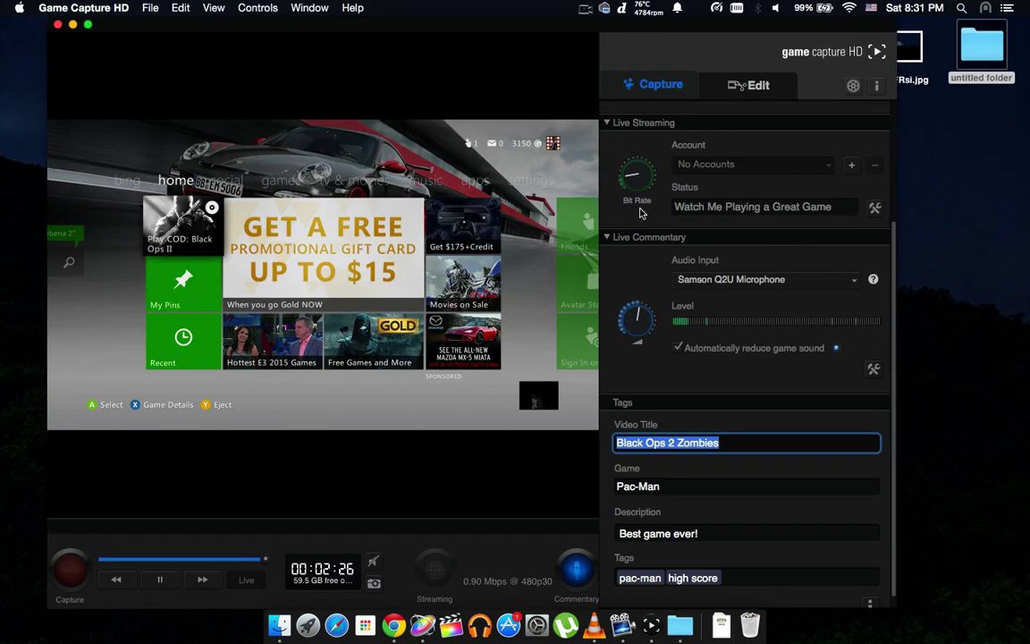
pyautogui.scroll(2, 641, 213)
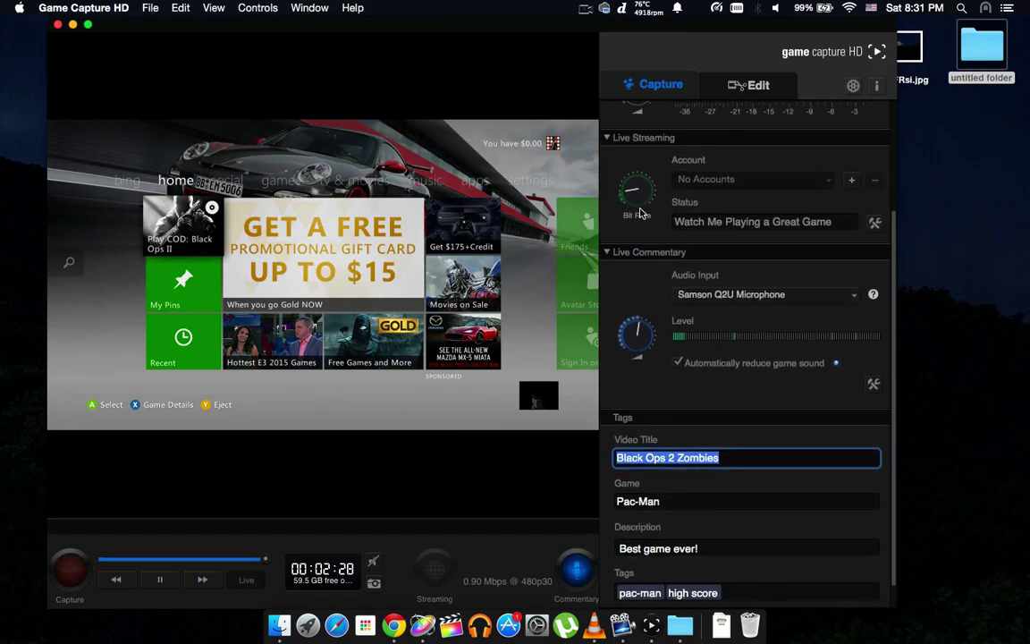
pyautogui.scroll(5, 641, 213)
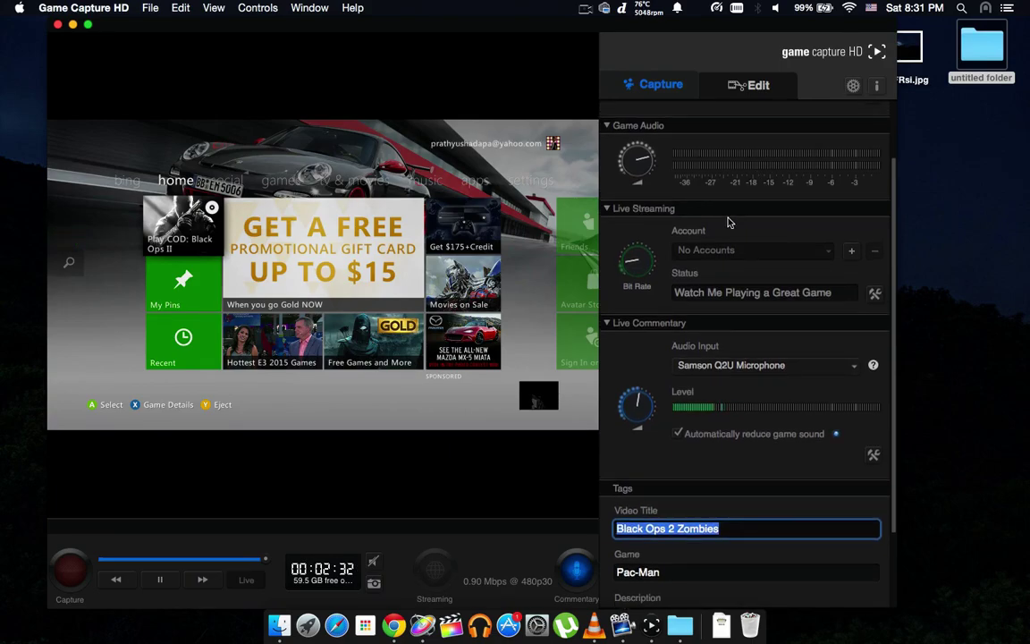
pyautogui.scroll(-5, 729, 222)
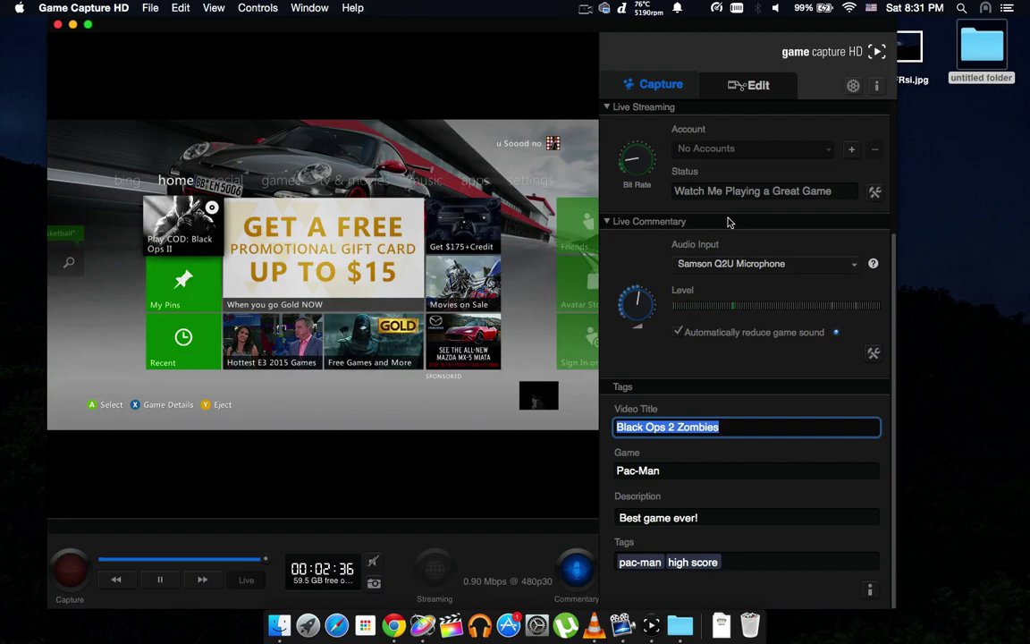
# Step: Switch to the Edit tab to show the video library
pyautogui.click(748, 90)
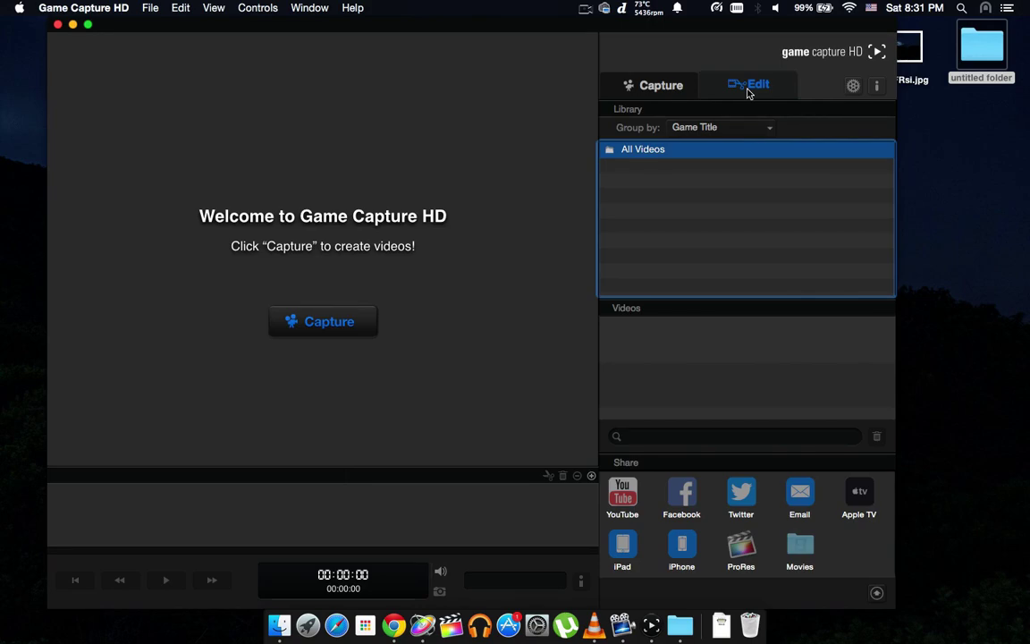
# Step: Open and close Preferences, then view and dismiss the About info (version 2.0.2)
pyautogui.click(853, 87)
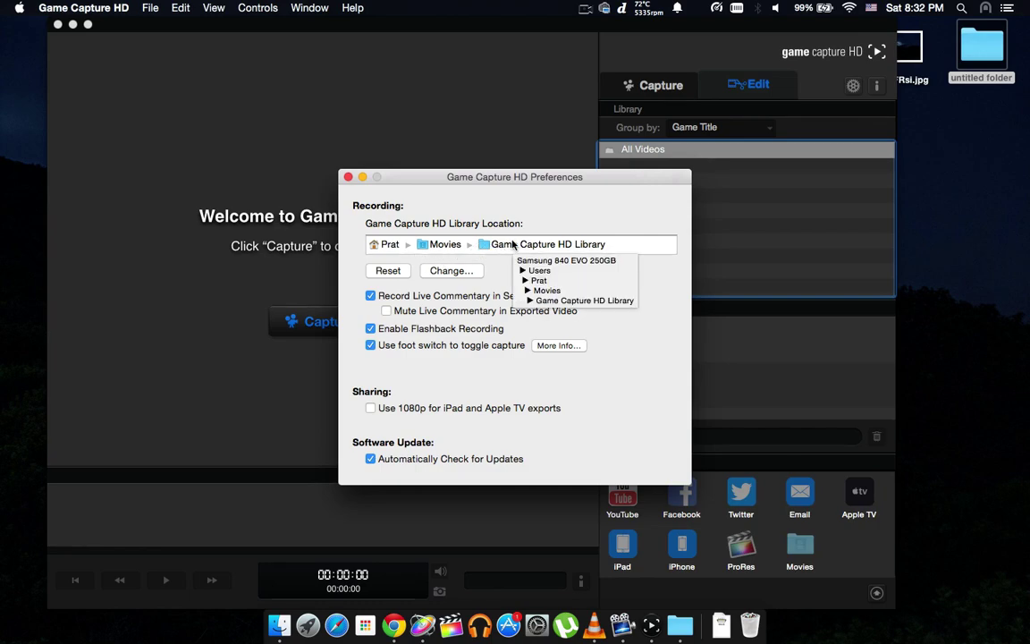
pyautogui.click(348, 176)
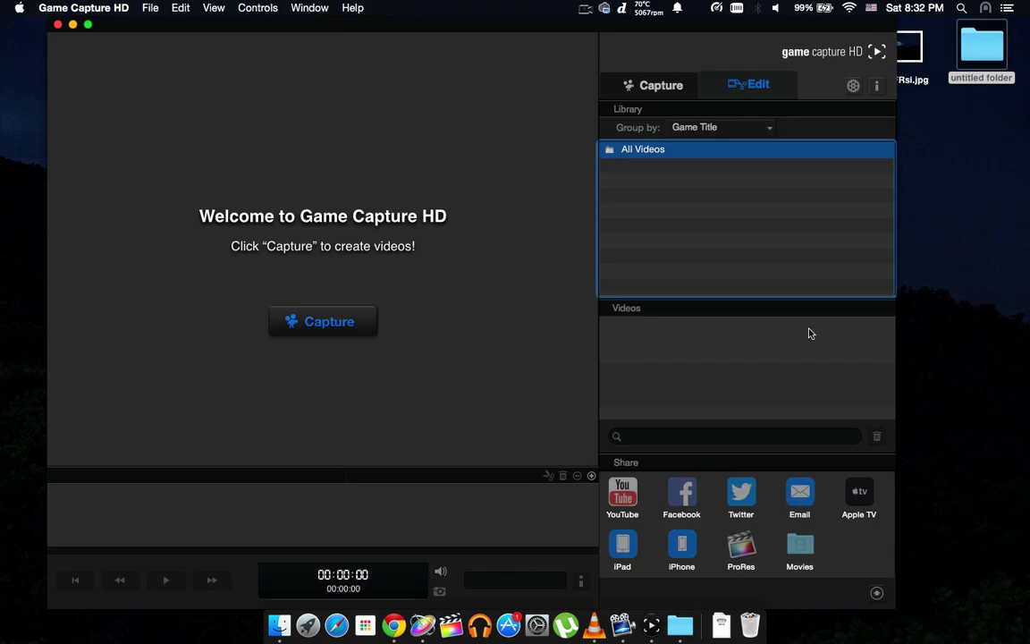
pyautogui.click(880, 86)
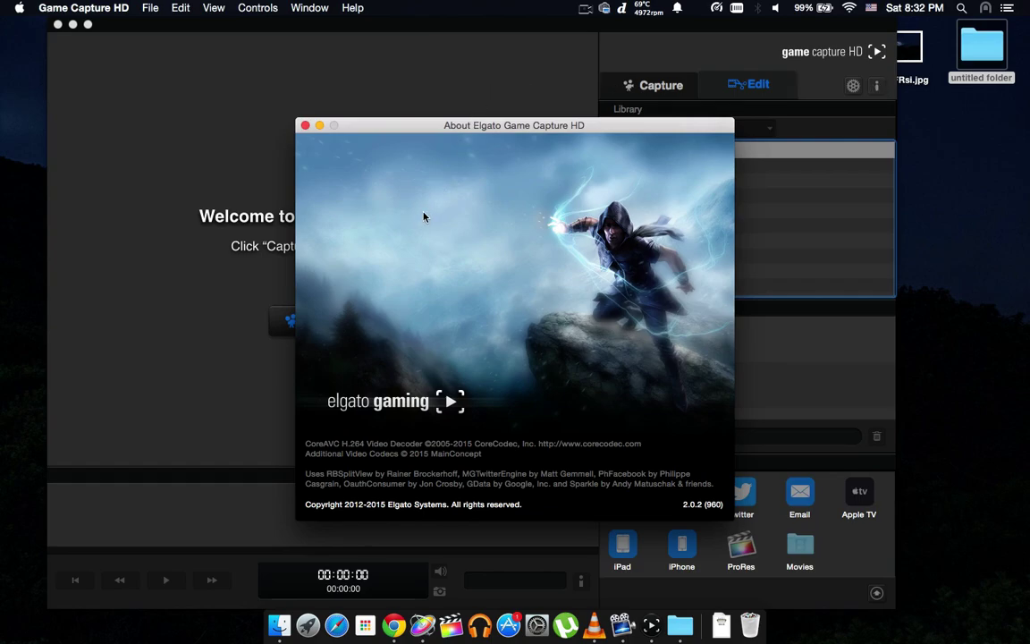
pyautogui.click(305, 126)
# Step: Reopen Preferences from the application menu and close them again
pyautogui.click(100, 7)
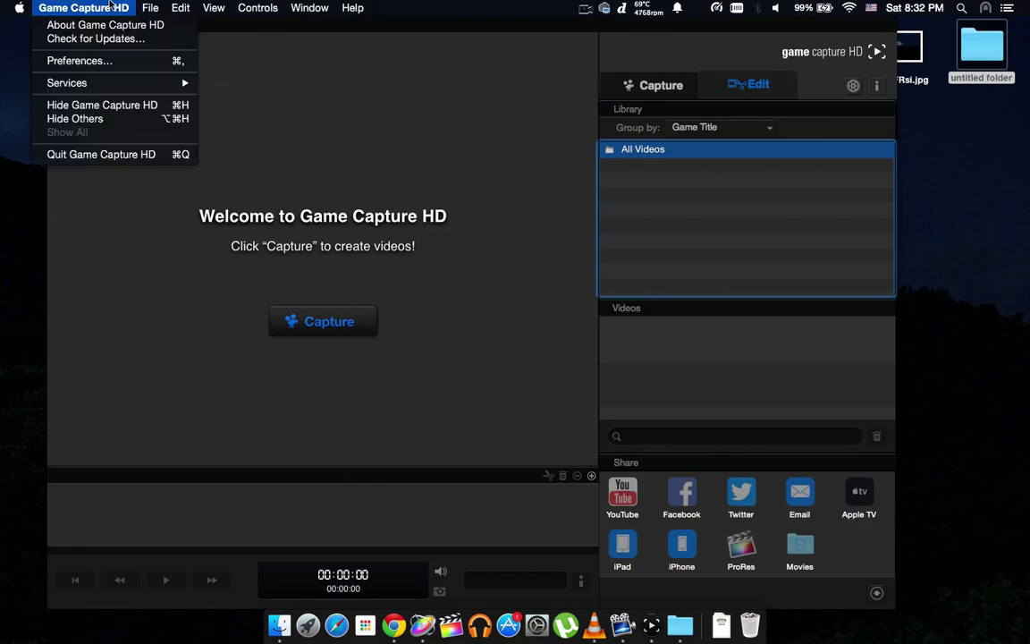
pyautogui.click(90, 61)
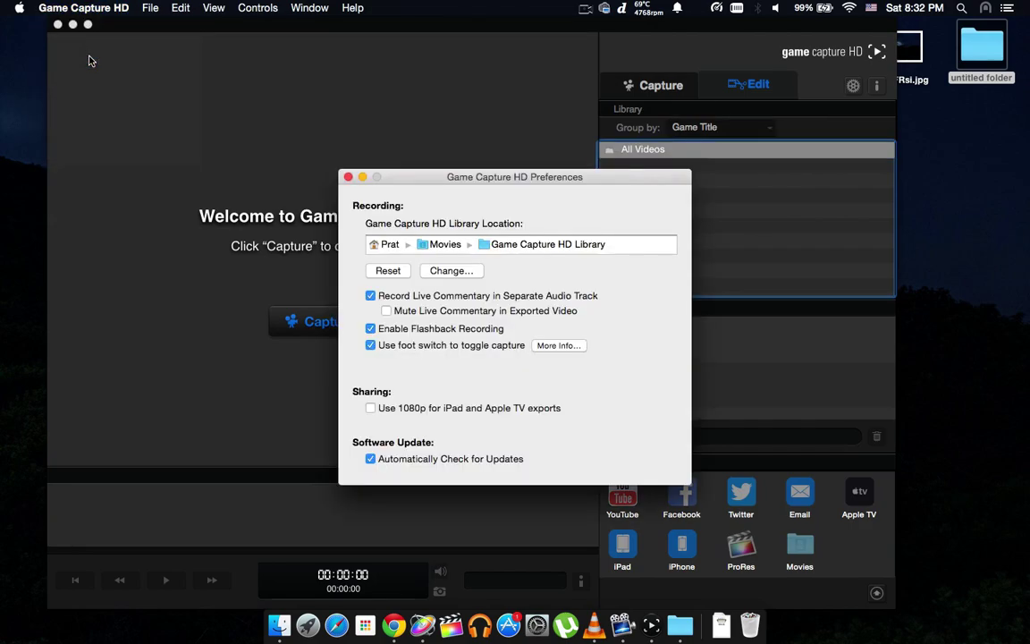
pyautogui.click(348, 178)
pyautogui.click(258, 9)
# Step: Return to the Capture tab's live Xbox preview
pyautogui.click(211, 8)
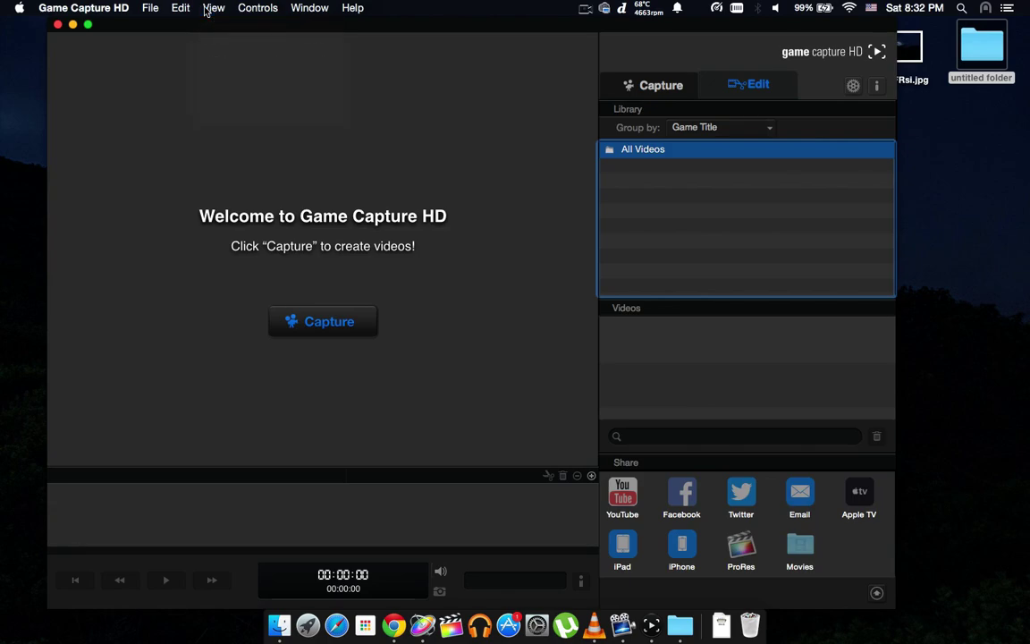
pyautogui.click(662, 86)
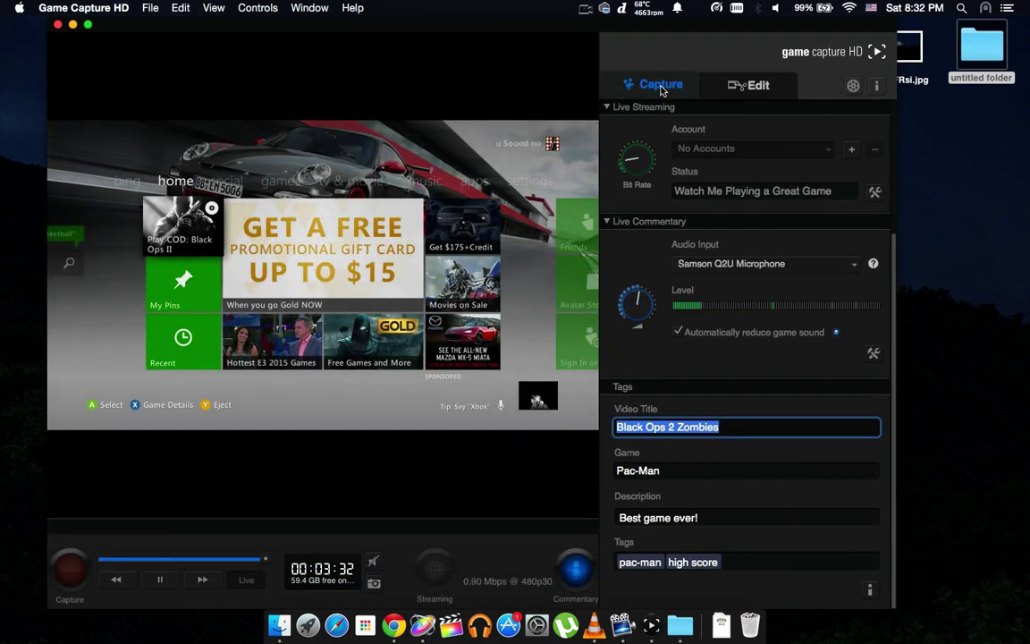